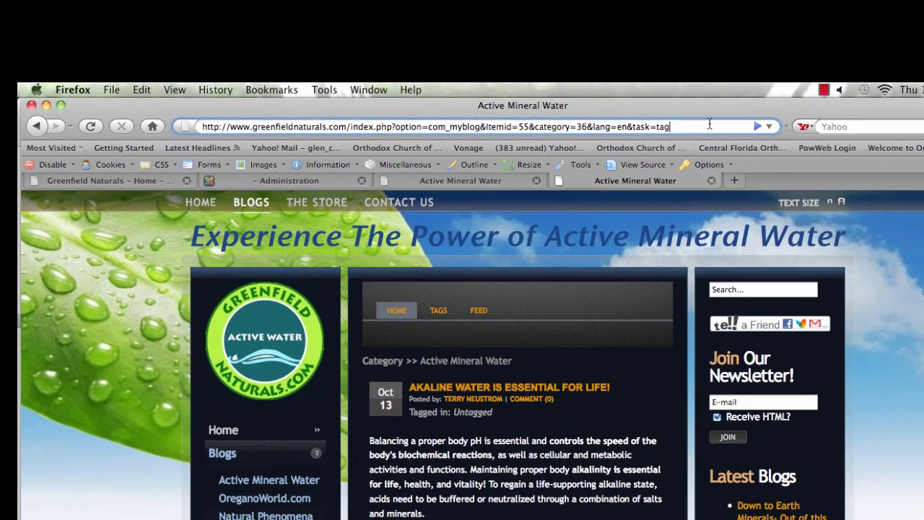
Select the whole Active Mineral Water page address in Firefox to inspect its URL
click(527, 119)
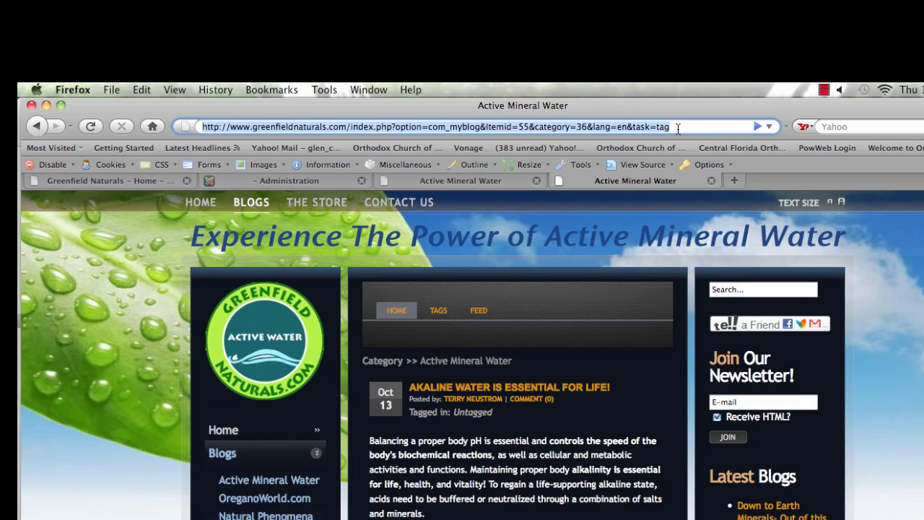
Close the extra raw index.php tag tab and copy blogs/view-by-tag/36/ from the address
click(711, 185)
click(711, 181)
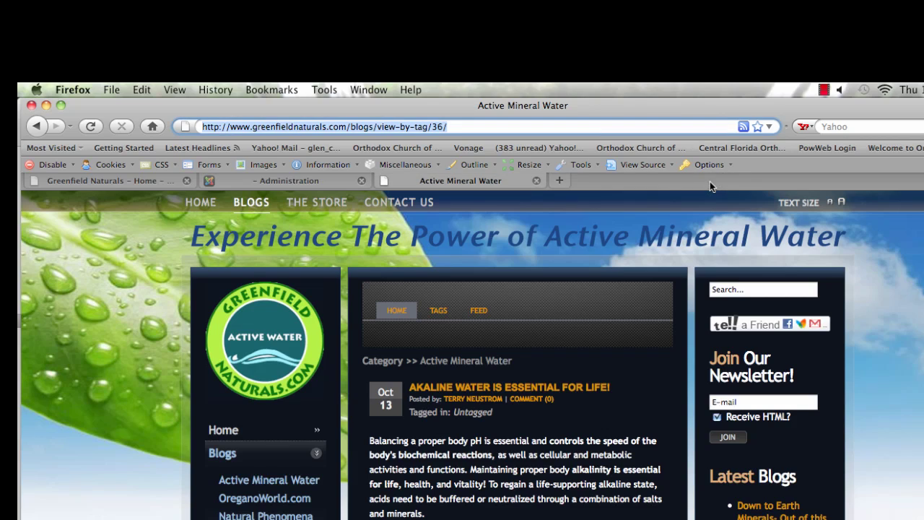
click(456, 129)
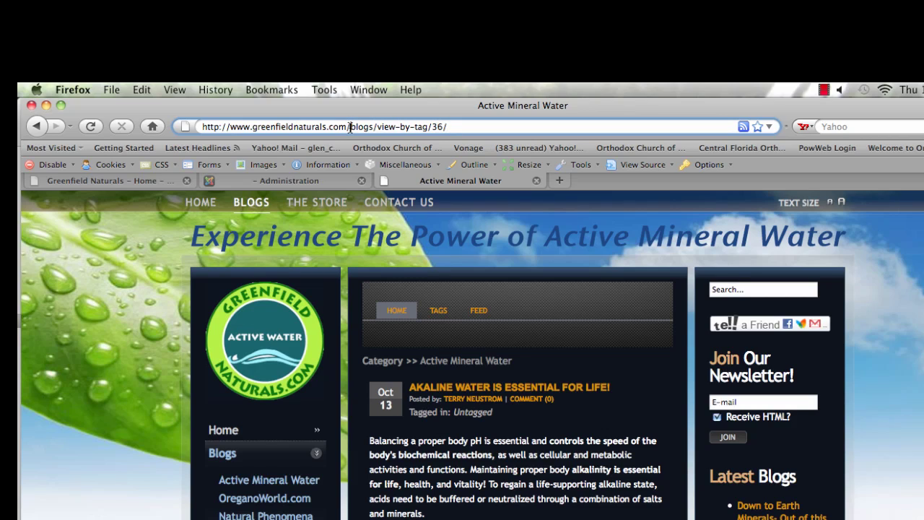
drag(350, 127, 449, 130)
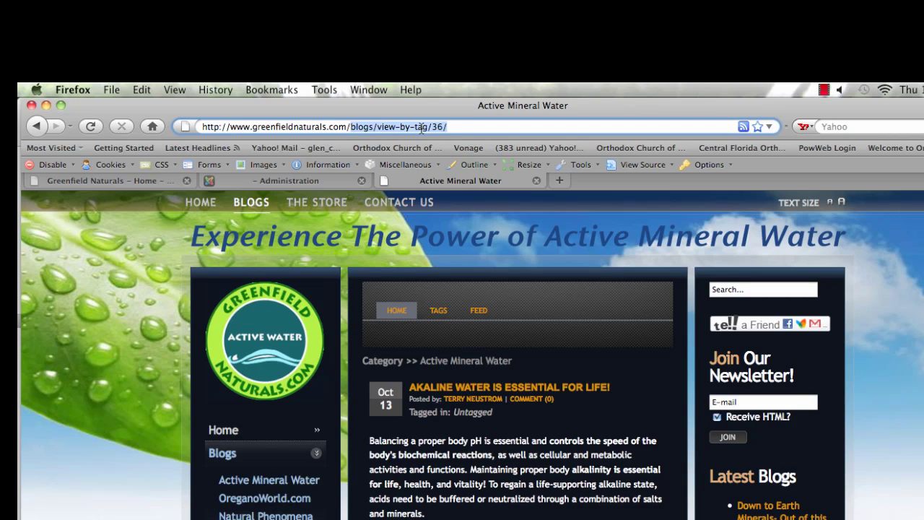
right_click(421, 127)
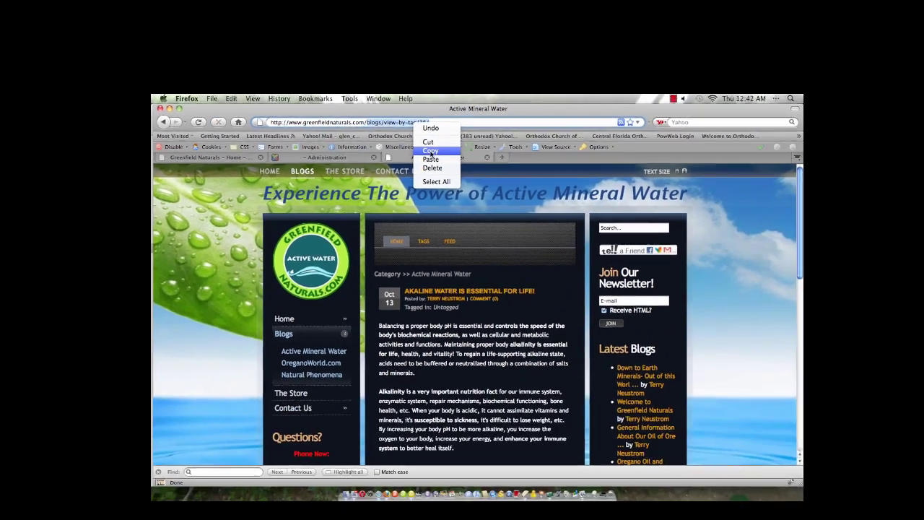
click(448, 172)
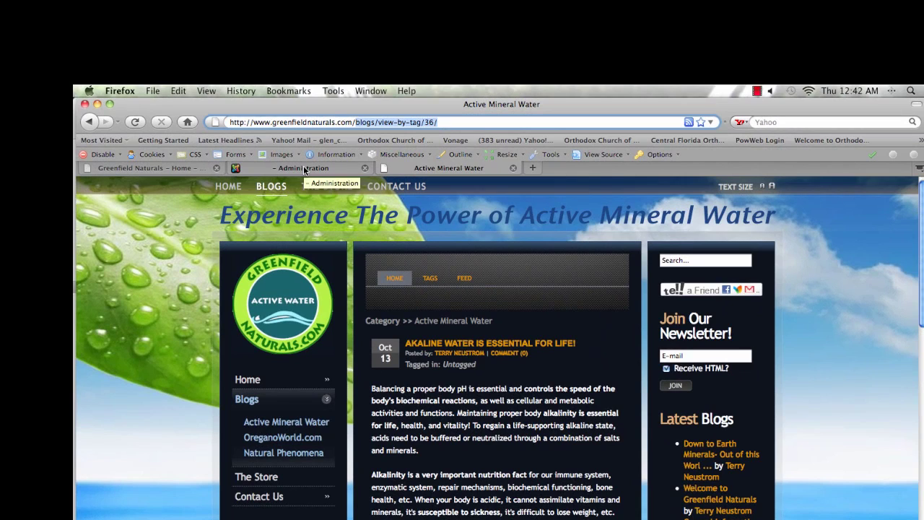
Switch to the Joomla administration tab and open Components > sh404SEF
click(304, 168)
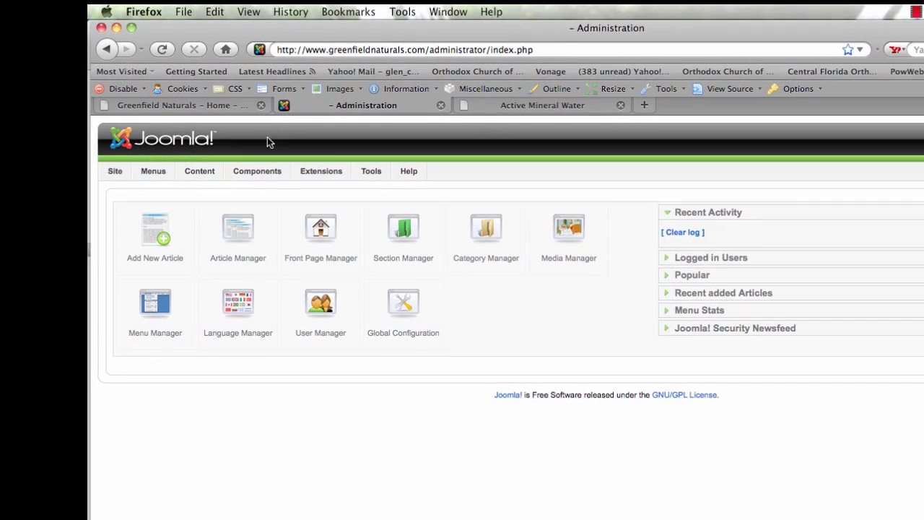
mouse_move(223, 220)
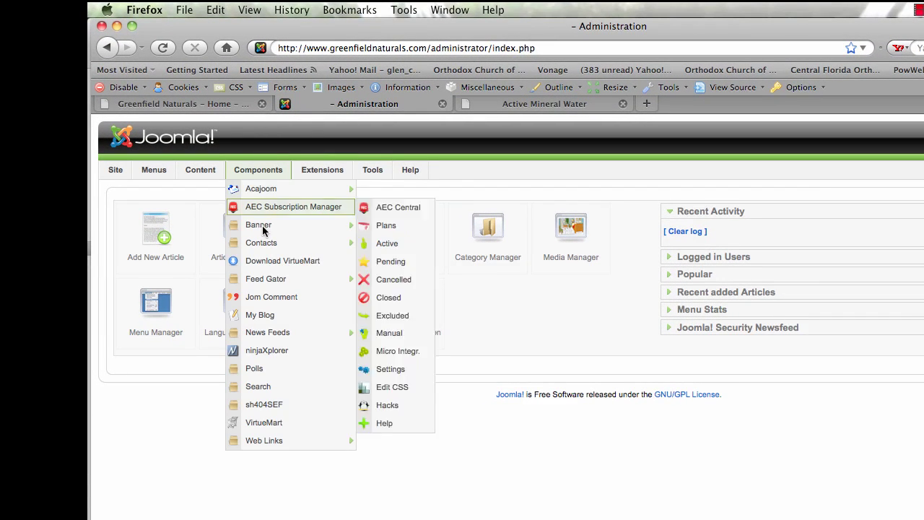
click(325, 405)
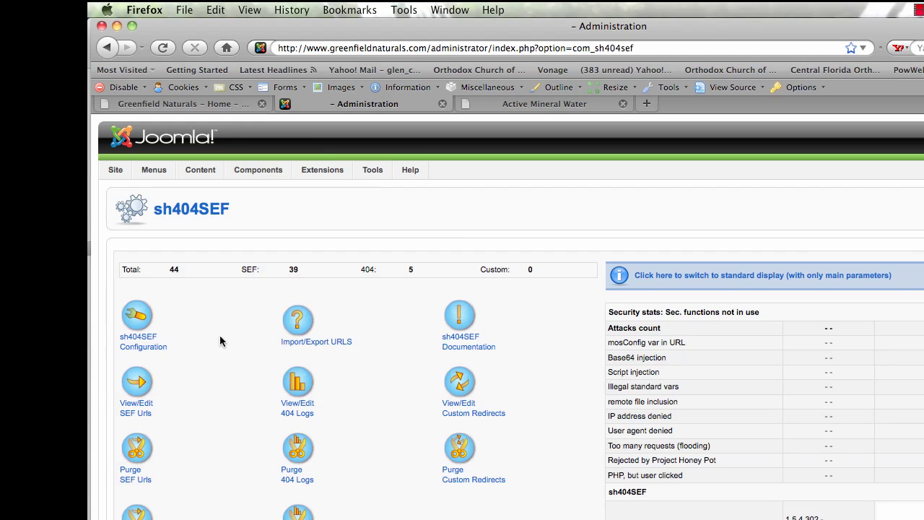
scroll(219, 341, down, 1)
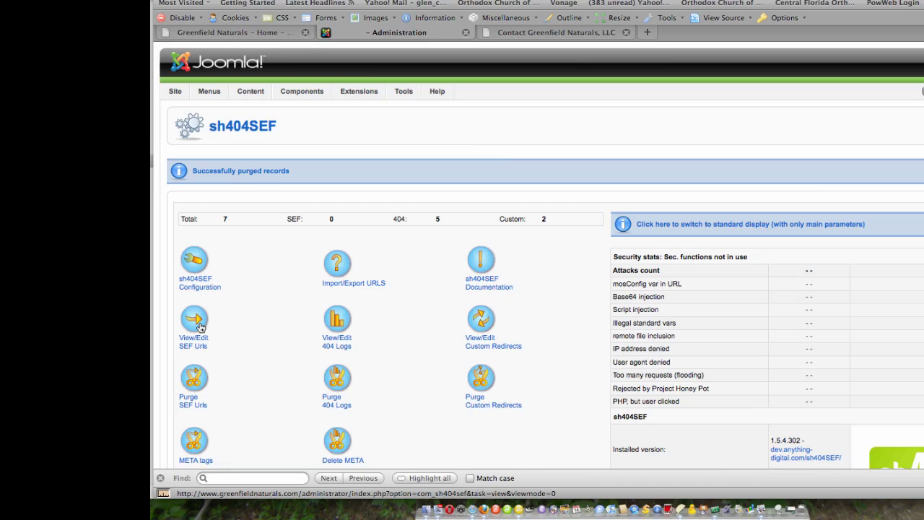
Open View/Edit SEF Urls and filter the list by the pasted blogs/view-by-tag/36/ path
click(201, 327)
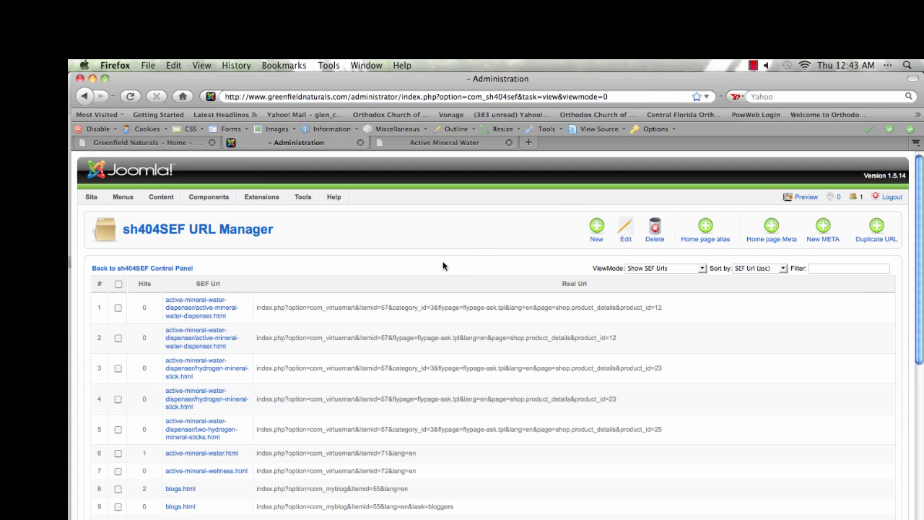
scroll(442, 265, down, 5)
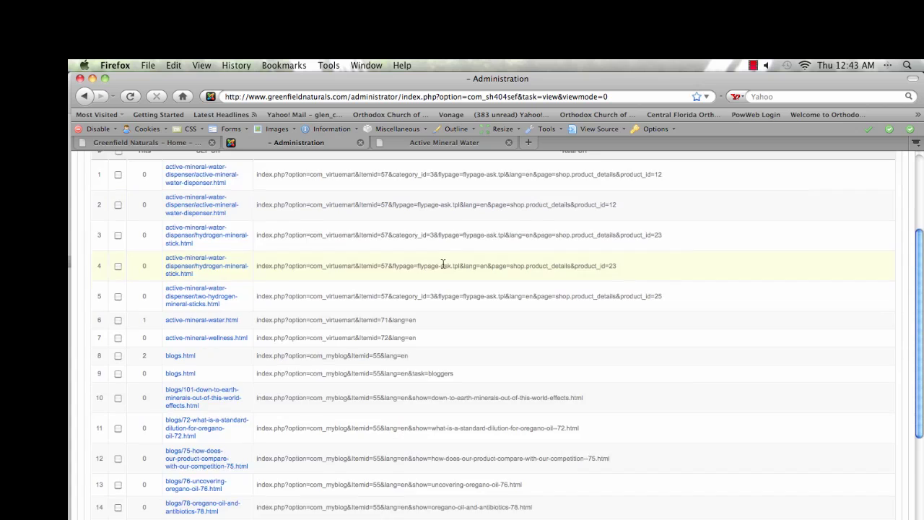
scroll(443, 264, down, 6)
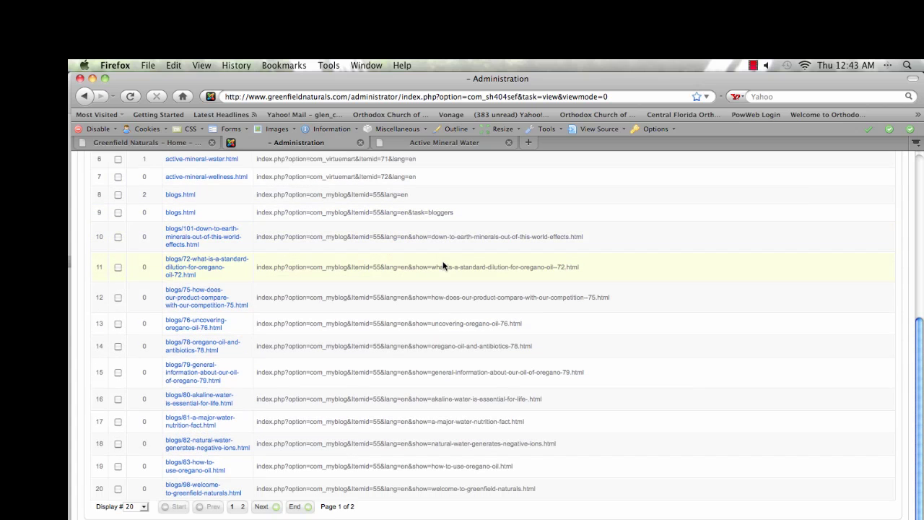
scroll(443, 265, up, 11)
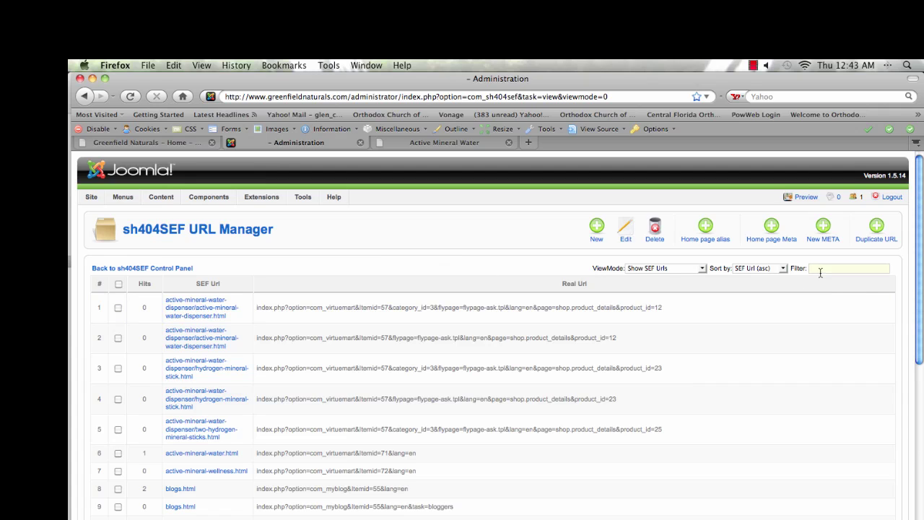
key(super+v)
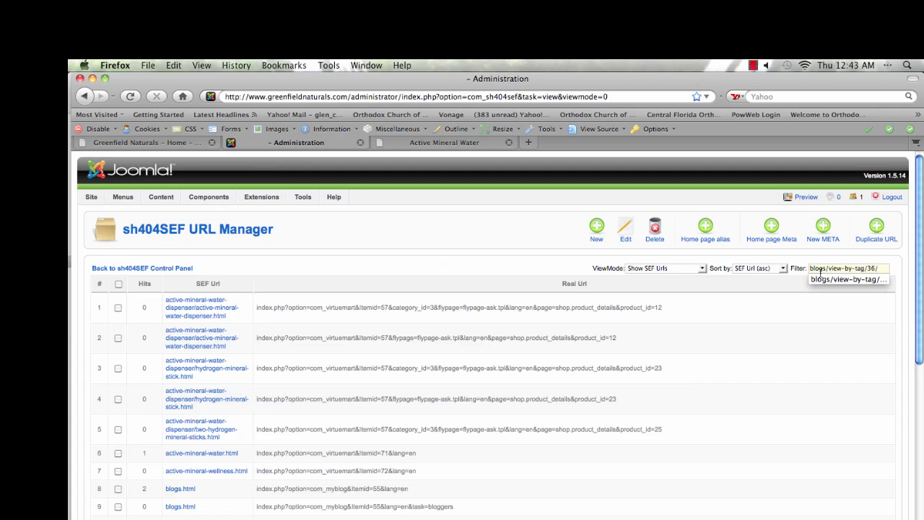
click(880, 269)
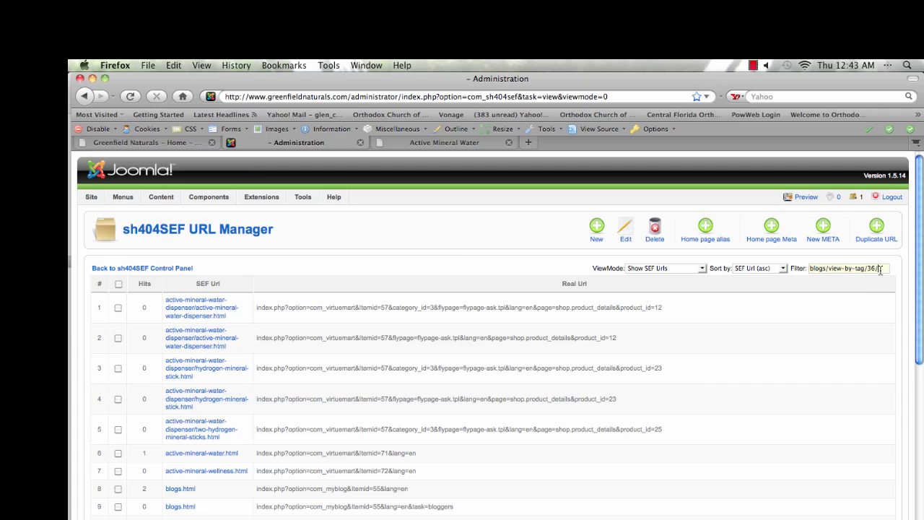
key(Return)
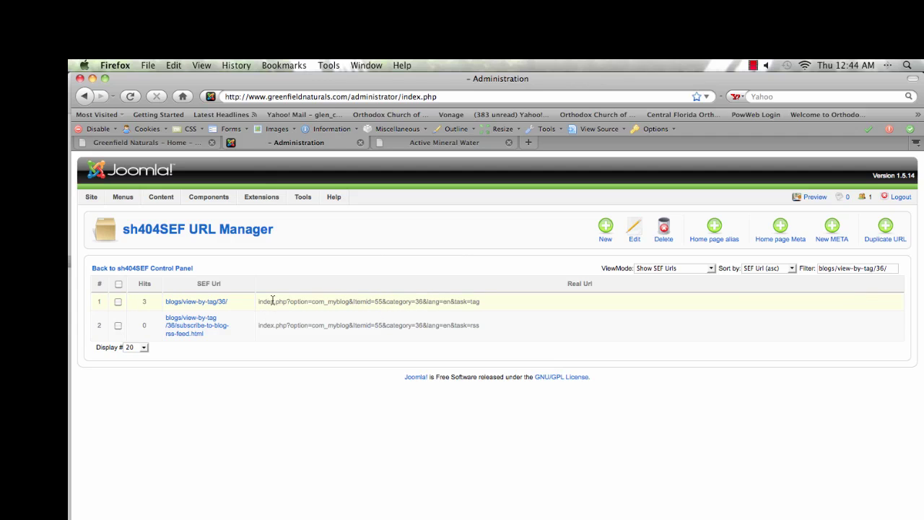
Rewrite the blogs/view-by-tag/36/ SEF URL to blogs/active-mineral-water and save it
click(206, 306)
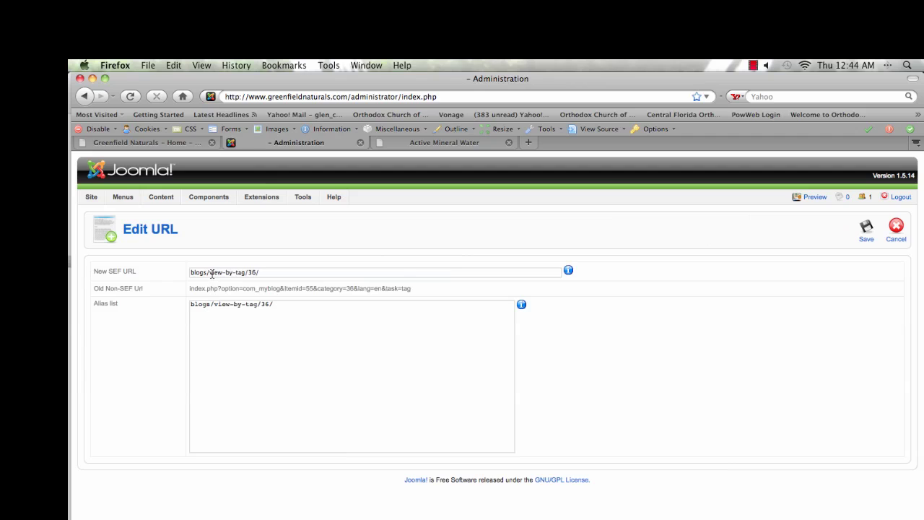
drag(210, 272, 274, 275)
key(BackSpace)
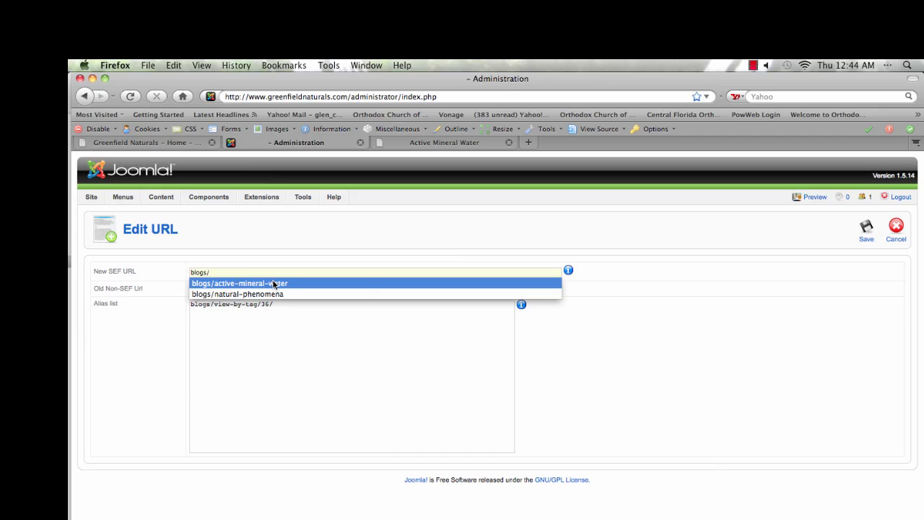
click(274, 284)
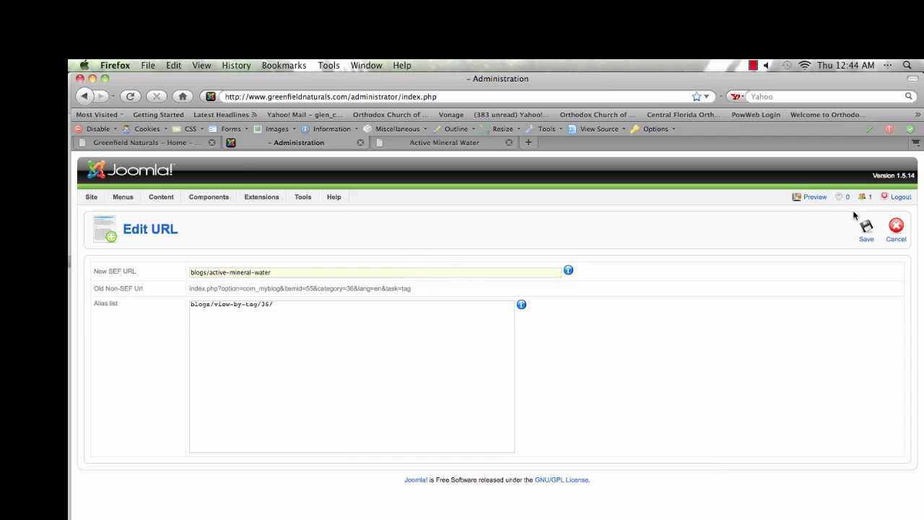
click(869, 238)
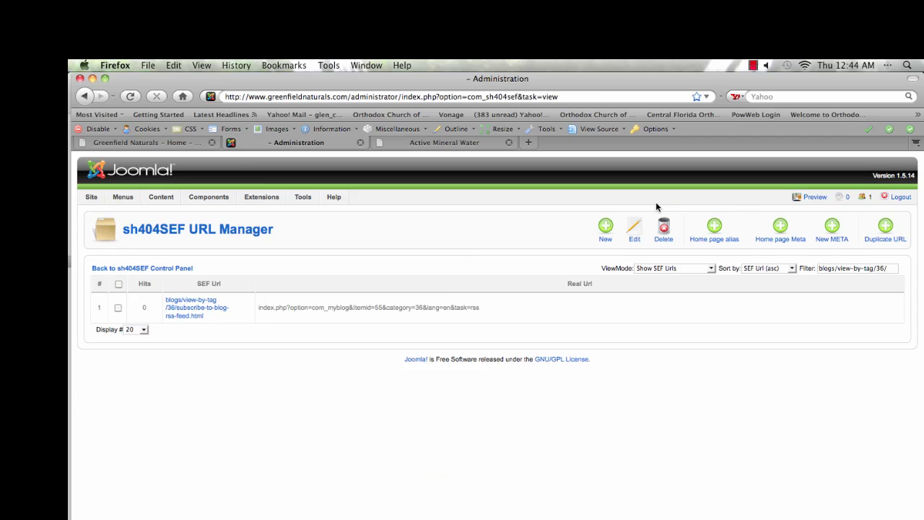
Reload the Active Mineral Water blog page and confirm it now sits at blogs/active-mineral-water
click(459, 144)
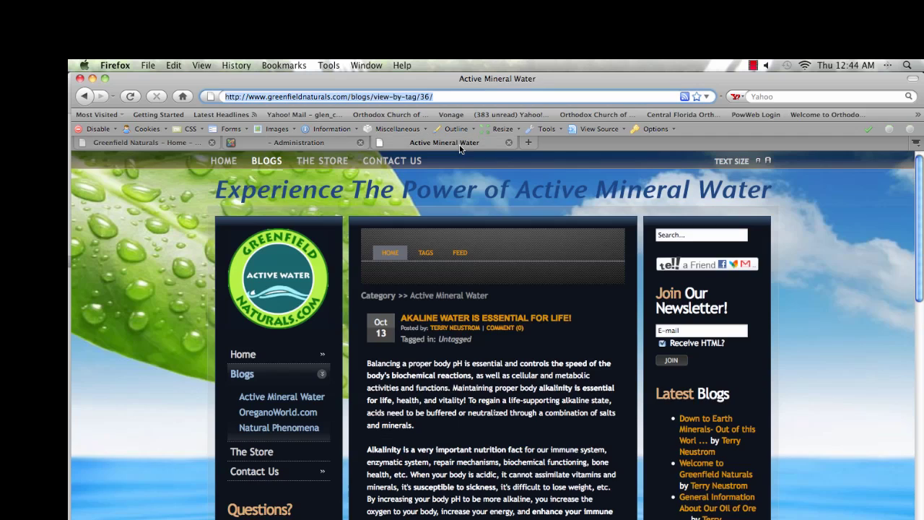
click(309, 397)
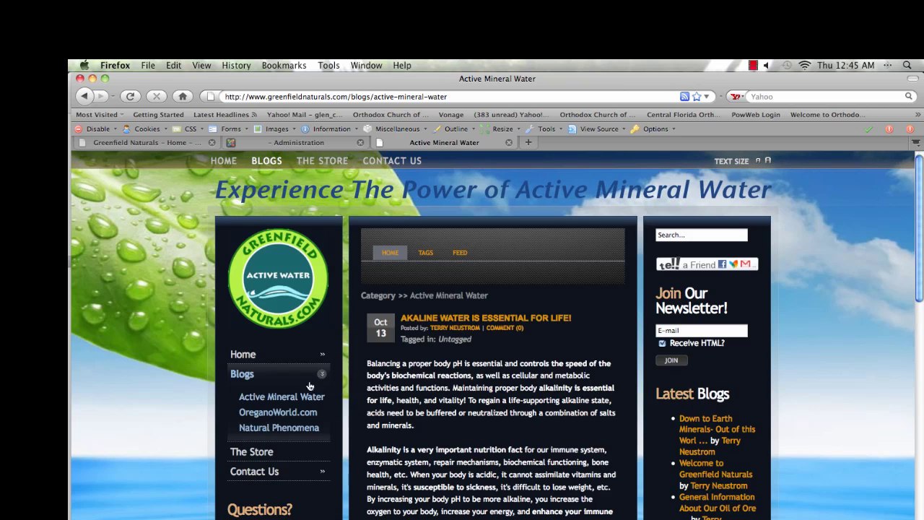
click(464, 100)
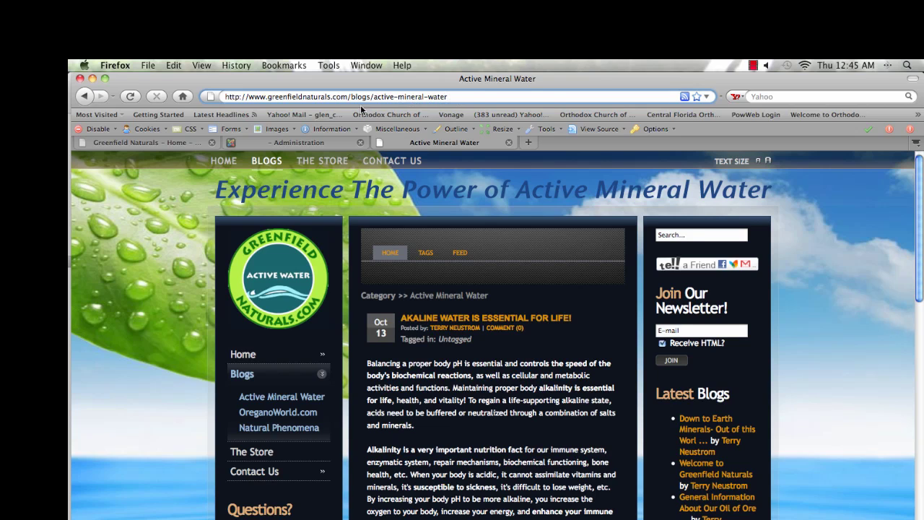
click(296, 142)
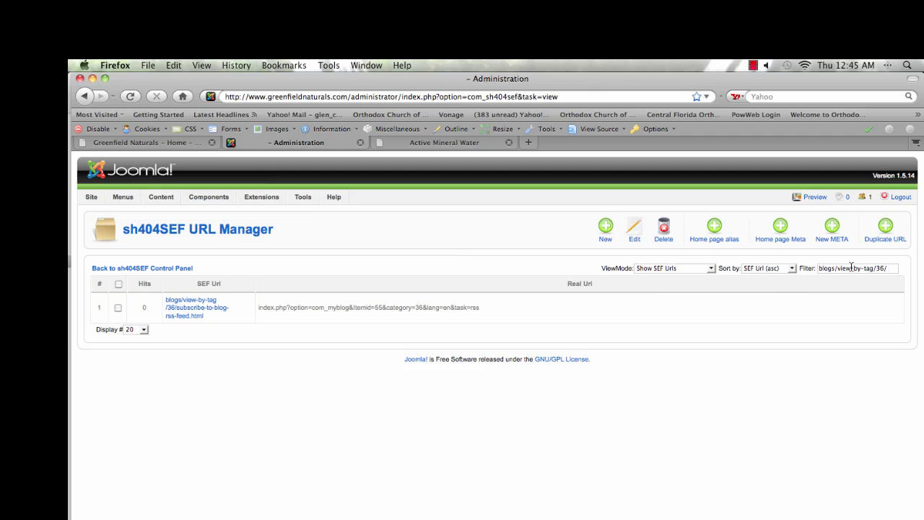
Empty the Filter field and switch ViewMode to Show Custom Redirects
click(890, 268)
drag(890, 269, 806, 273)
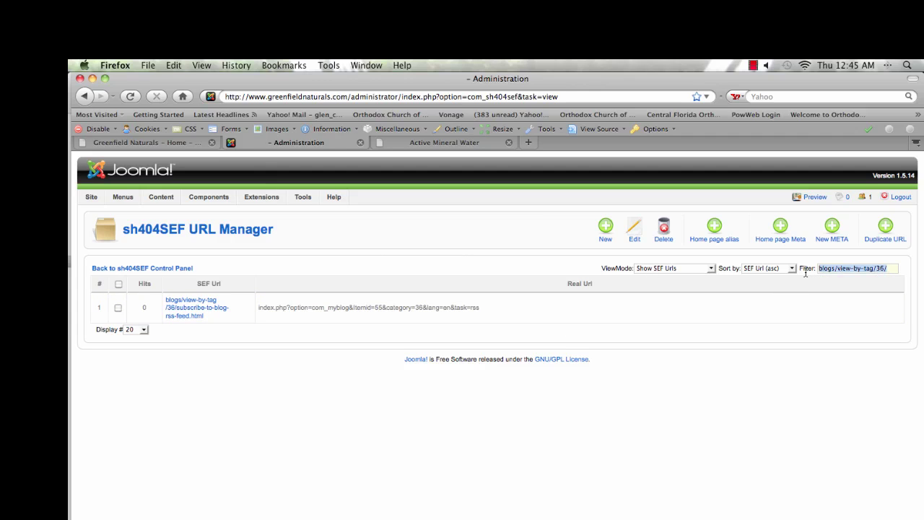
key(BackSpace)
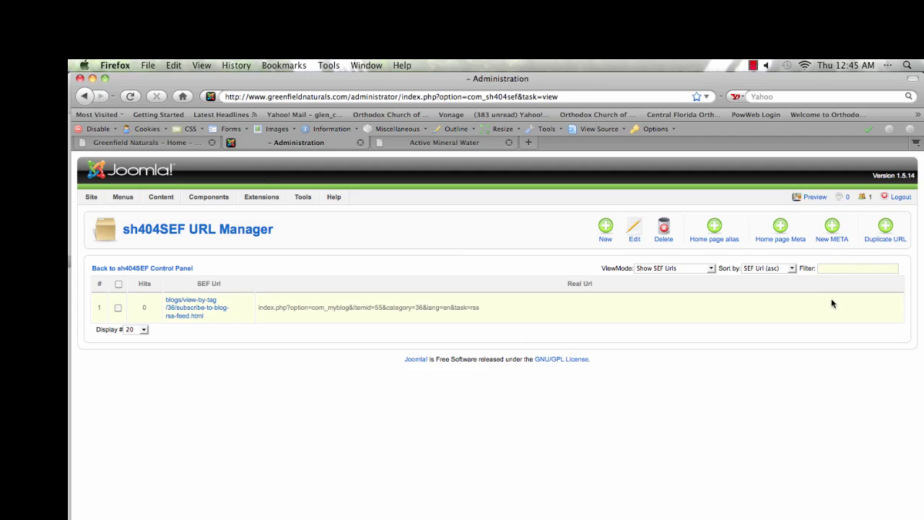
key(Return)
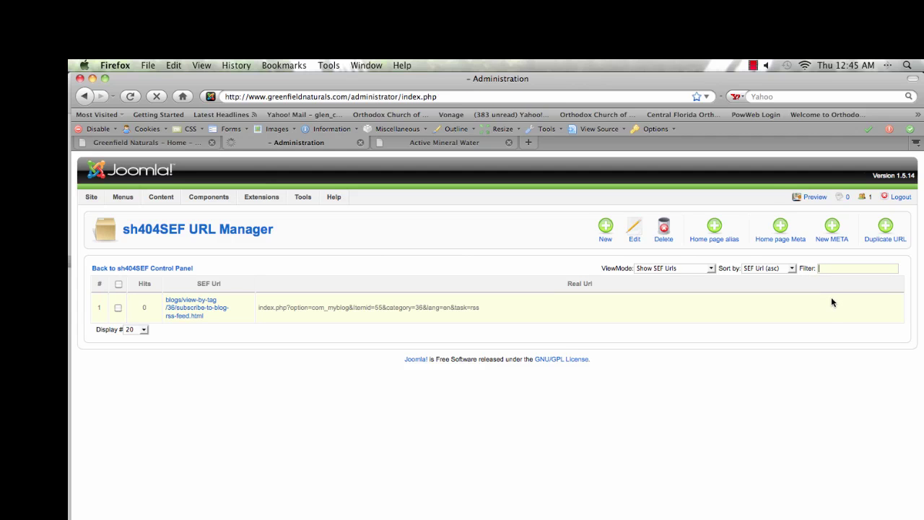
click(671, 269)
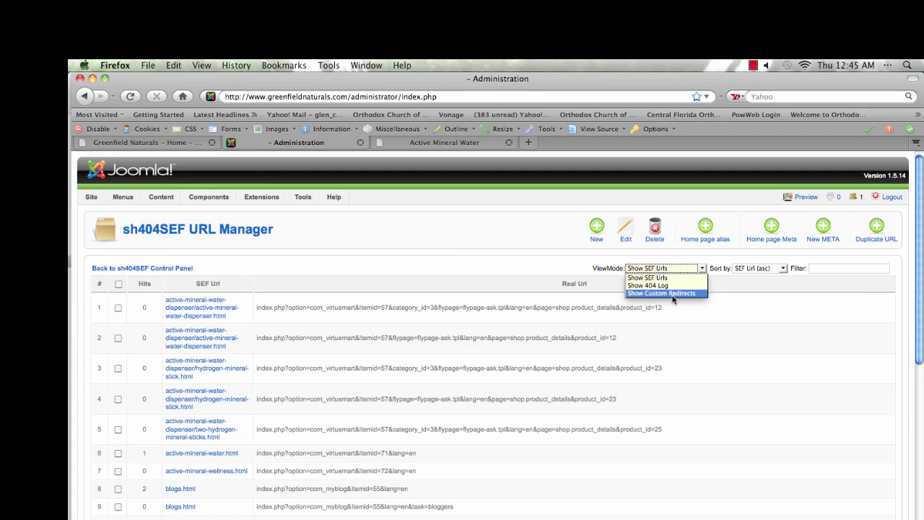
click(673, 295)
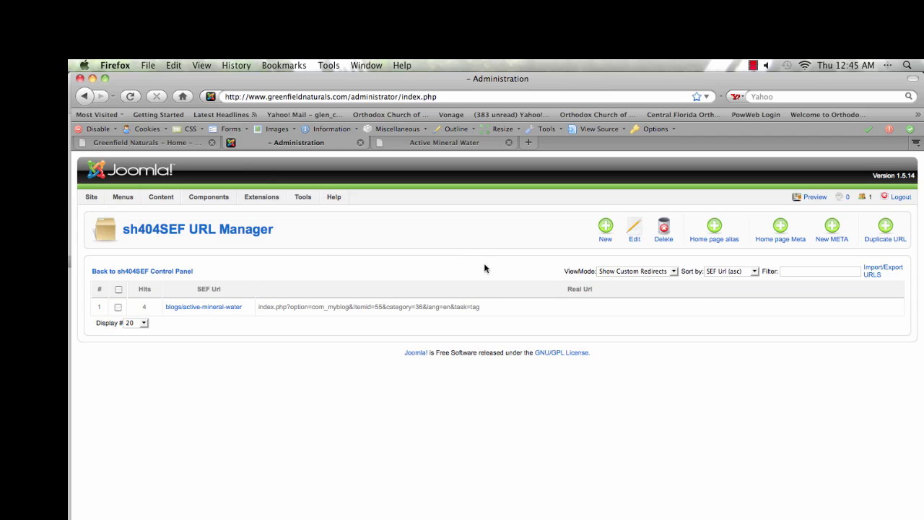
Open the Natural Phenomena blog and select its blogs/view-by-tag/37/ address path
click(431, 145)
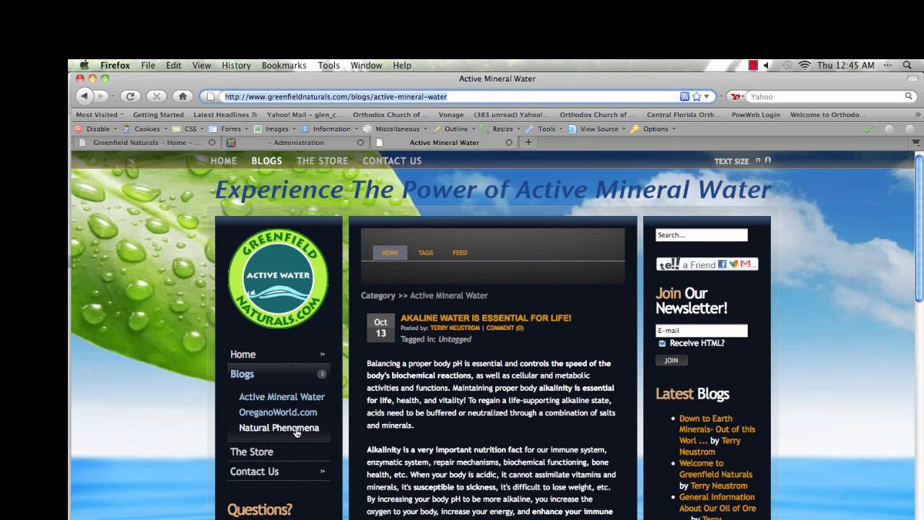
click(296, 432)
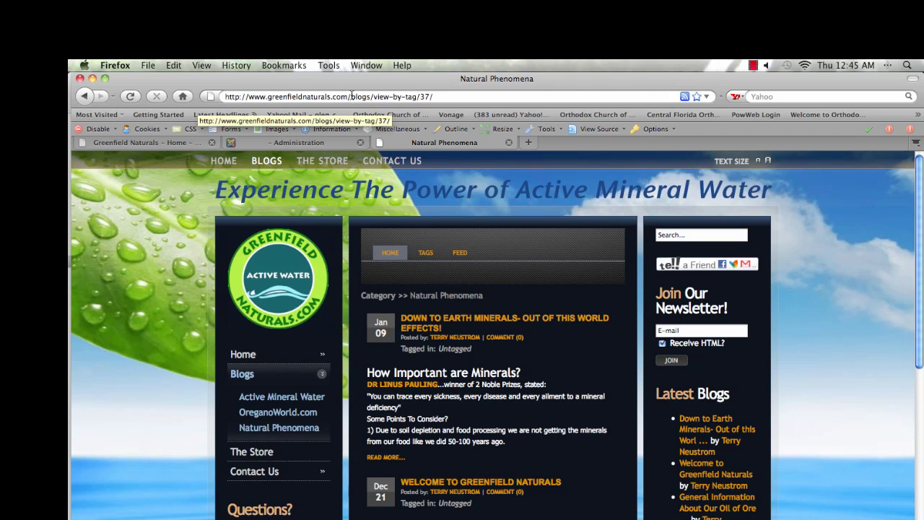
drag(351, 96, 439, 96)
key(super+c)
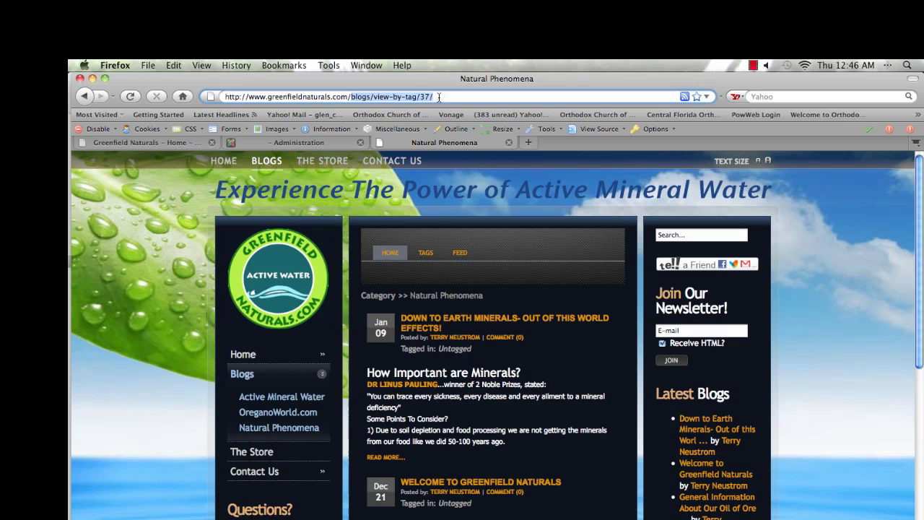
Set ViewMode back to Show SEF Urls and filter by the pasted blogs/view-by-tag/37/ path
click(315, 143)
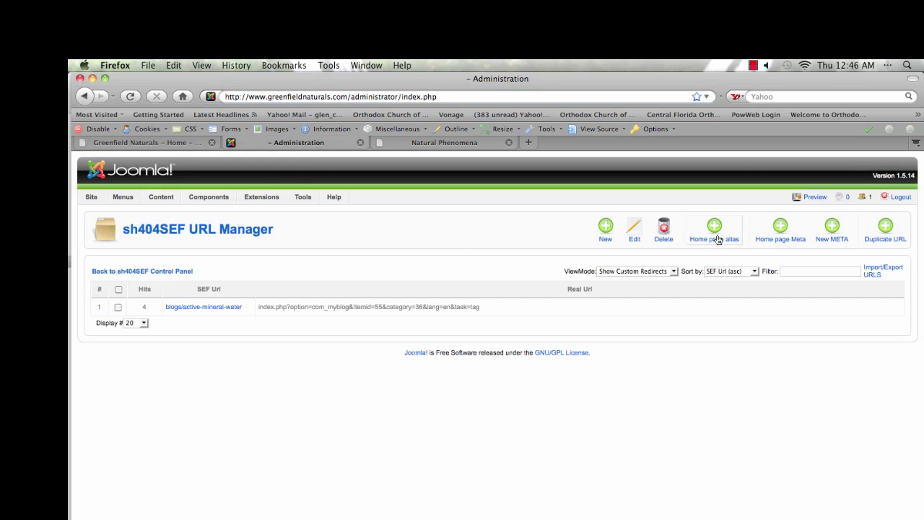
click(674, 273)
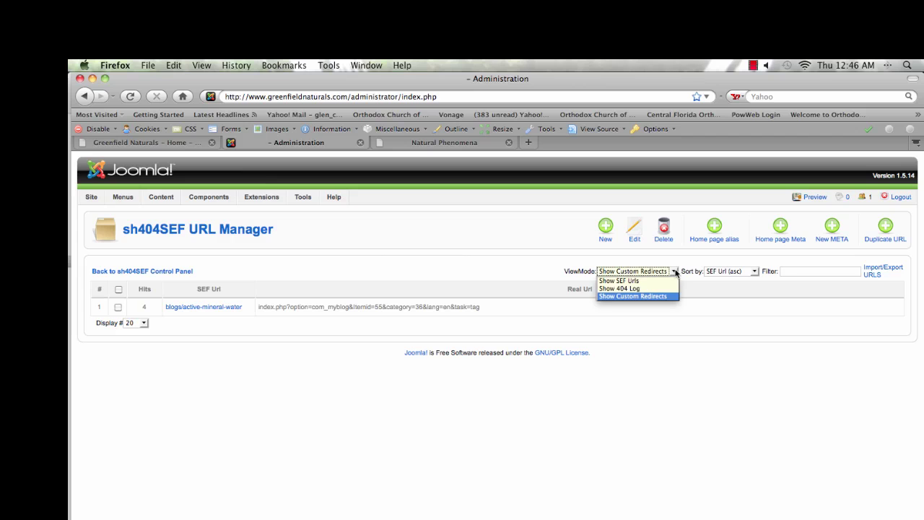
click(673, 281)
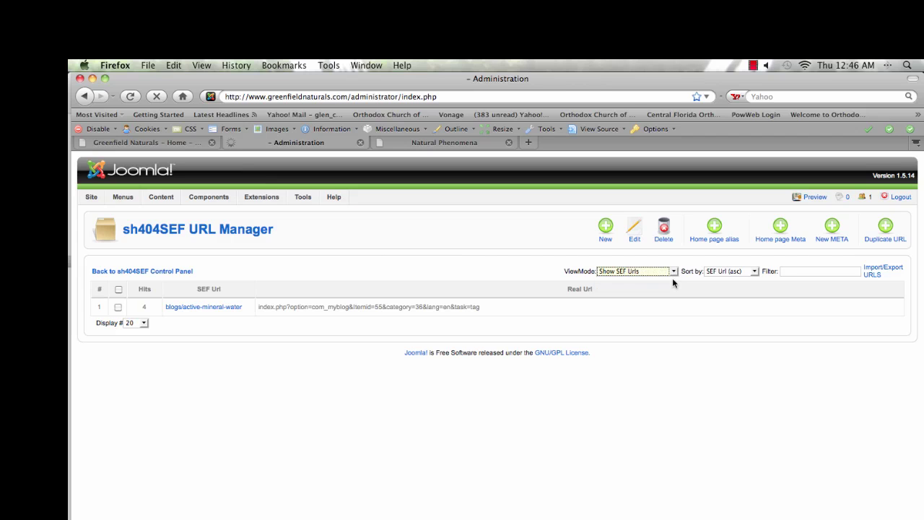
click(835, 267)
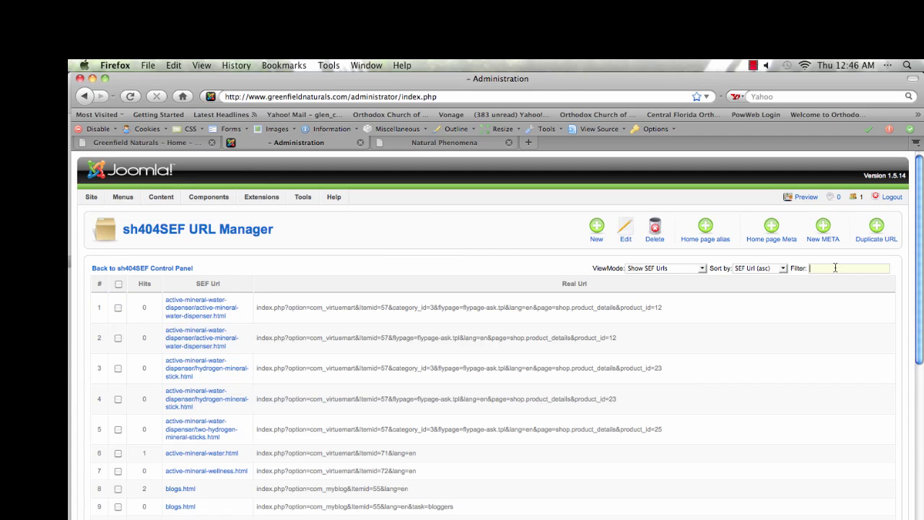
key(super+v)
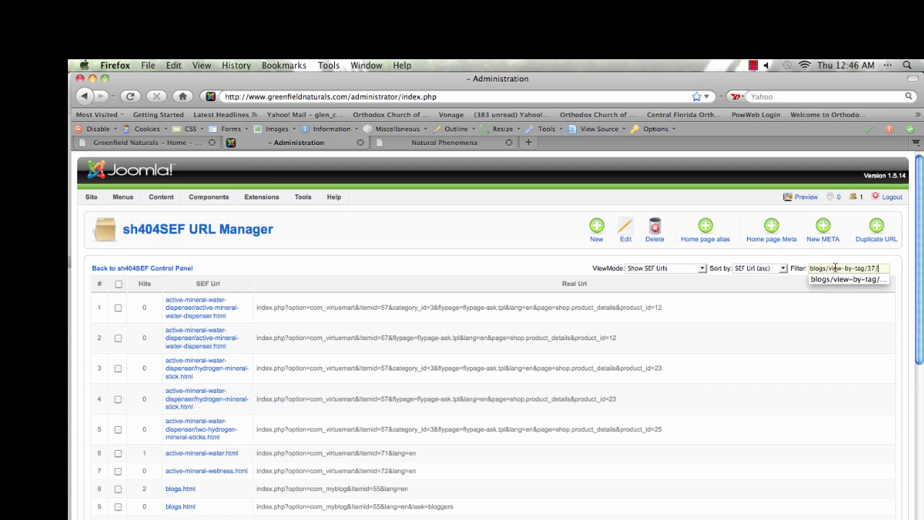
key(Return)
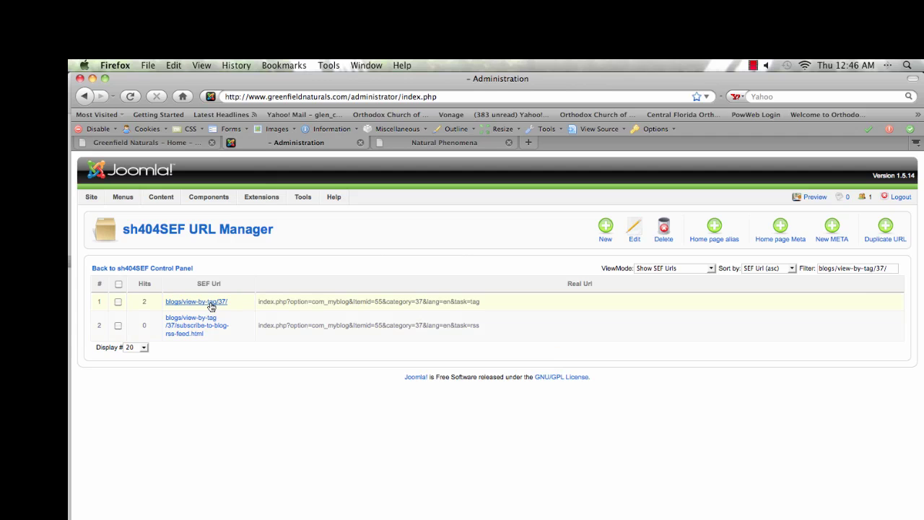
Rewrite the blogs/view-by-tag/37/ SEF URL to blogs/natural-phenomena and save it
click(211, 306)
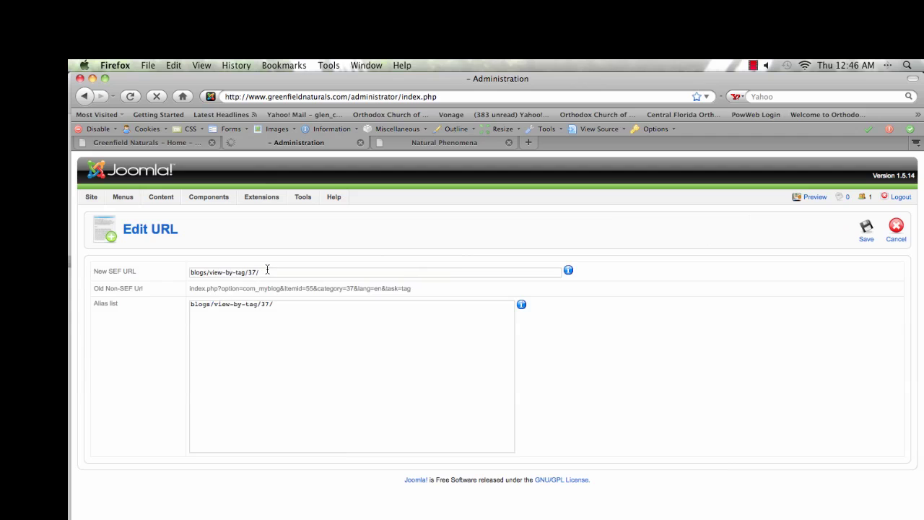
drag(269, 272, 210, 273)
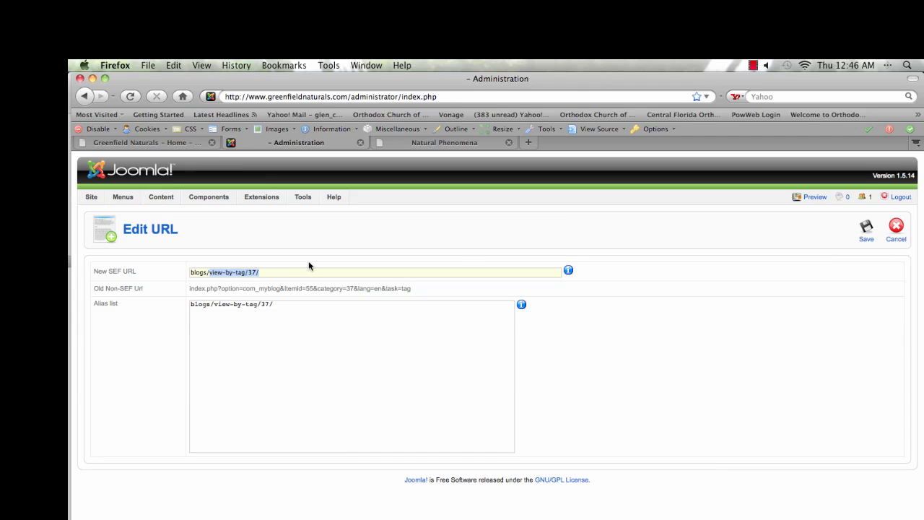
key(BackSpace)
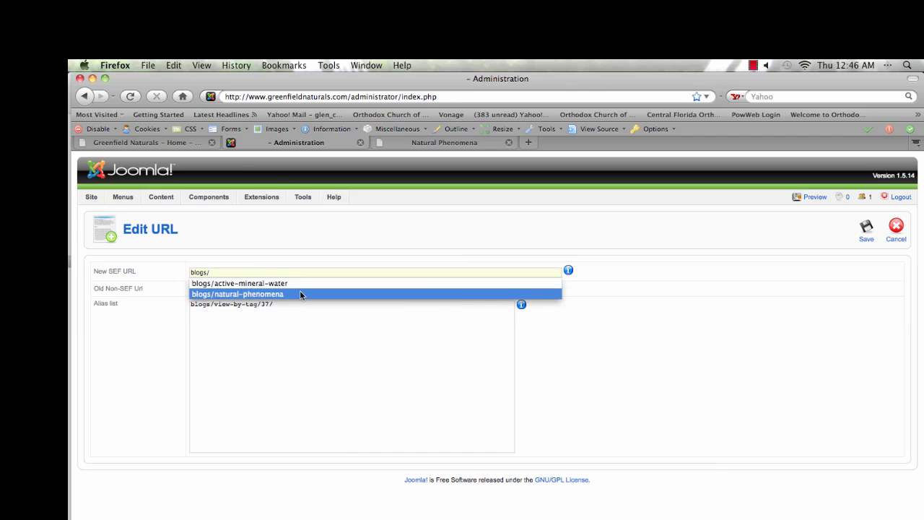
click(300, 294)
click(865, 235)
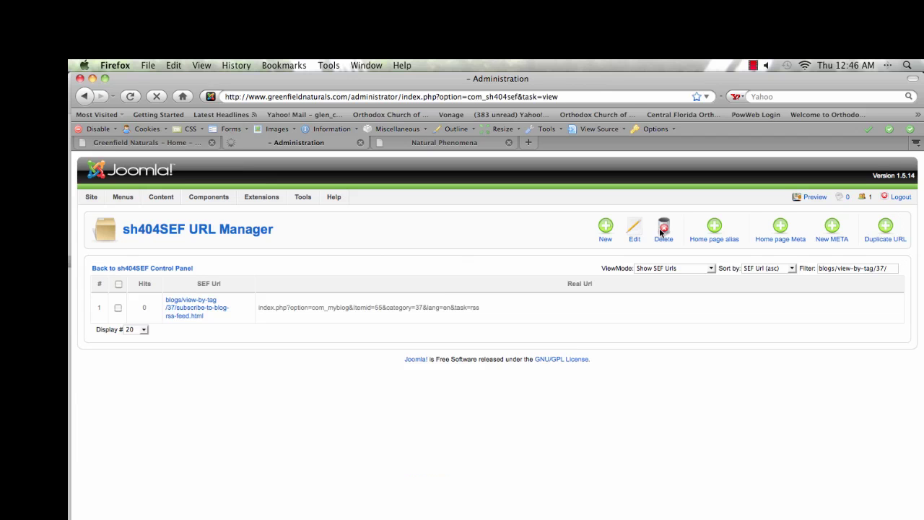
Reload the Natural Phenomena blog to verify its blogs/natural-phenomena address, then return to the URL Manager
click(450, 144)
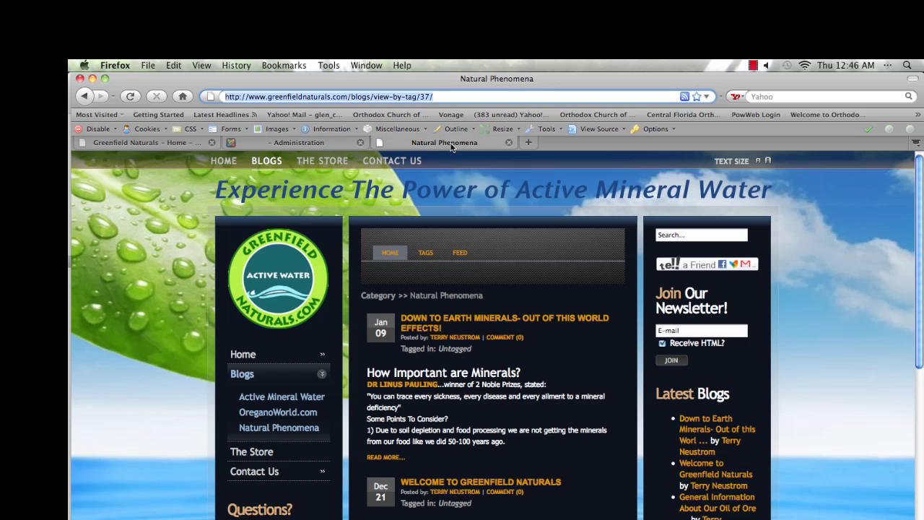
click(293, 430)
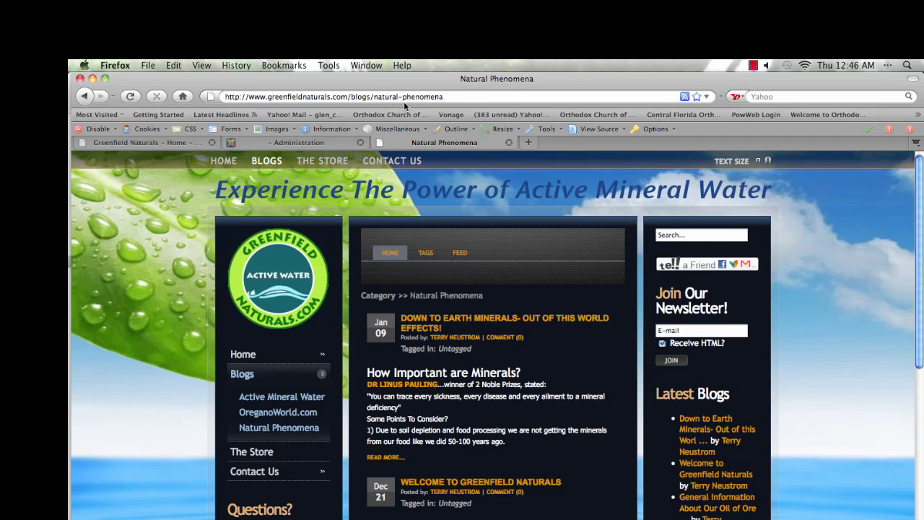
click(315, 143)
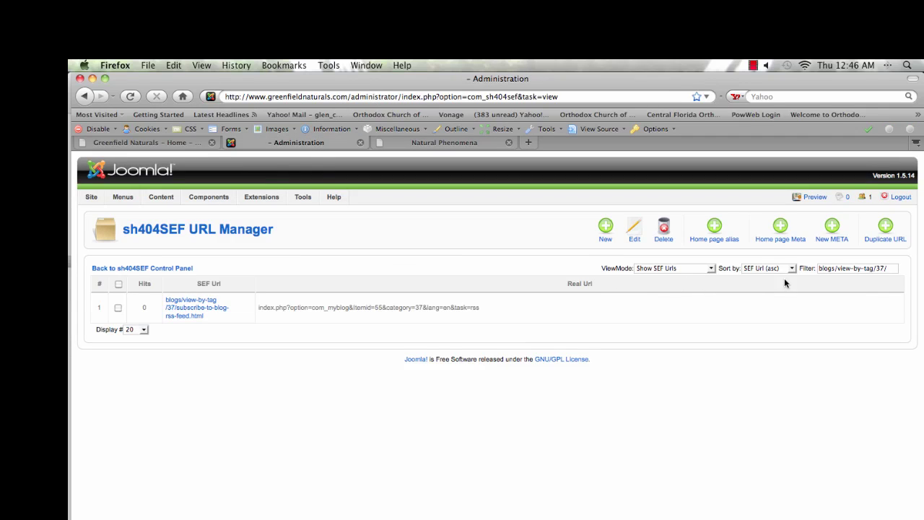
Clear the URL Manager filter to list all SEF URLs again
drag(892, 270, 802, 262)
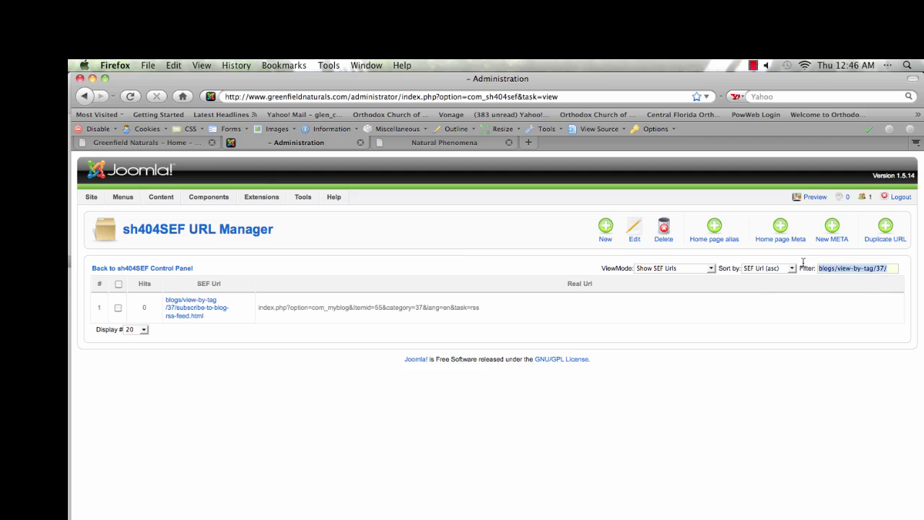
key(BackSpace)
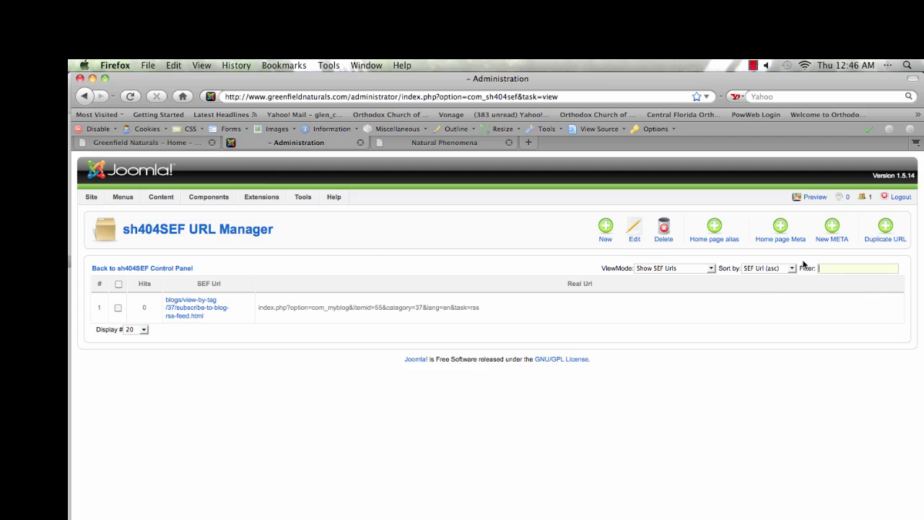
click(693, 267)
click(671, 292)
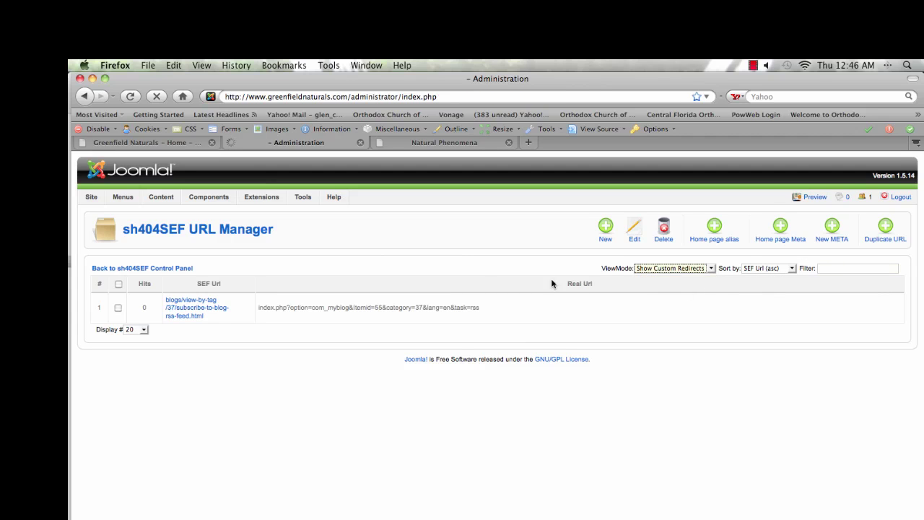
Show only custom redirects and re-save blogs/active-mineral-water with its blogs/view-by-tag/36/ alias
click(654, 268)
click(655, 290)
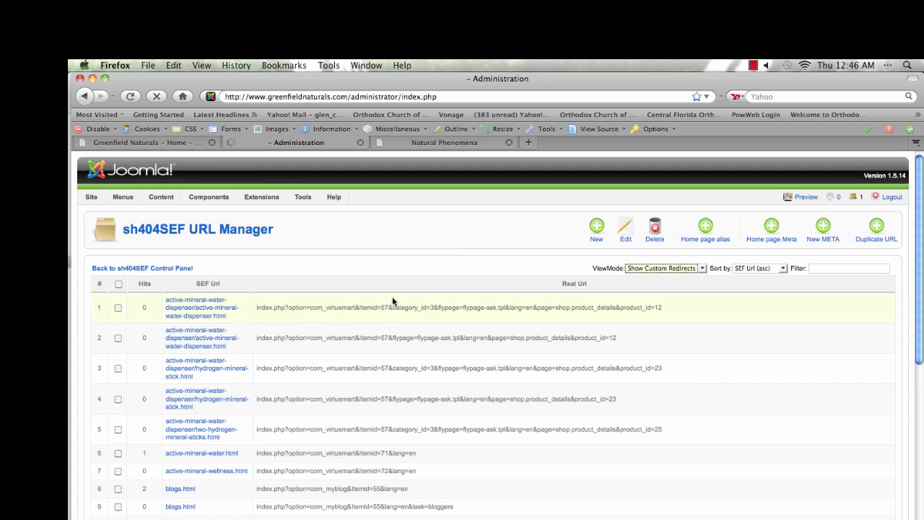
click(233, 308)
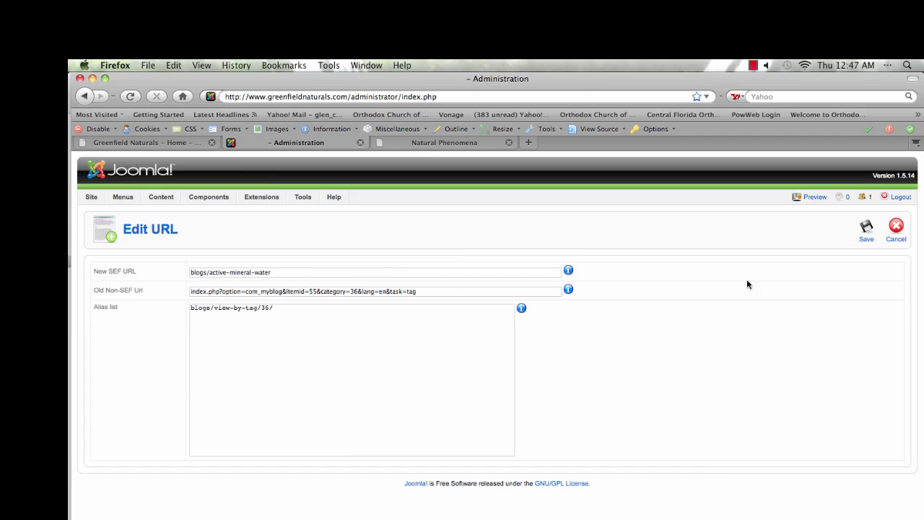
click(868, 233)
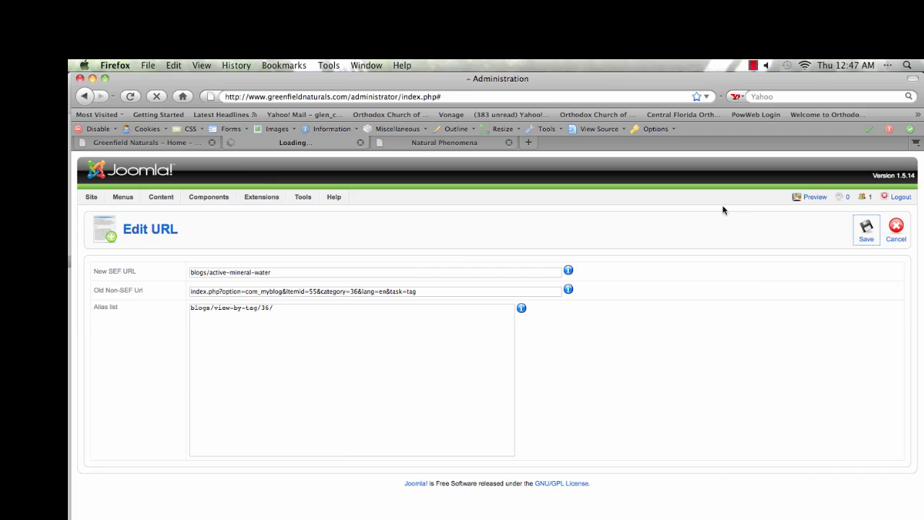